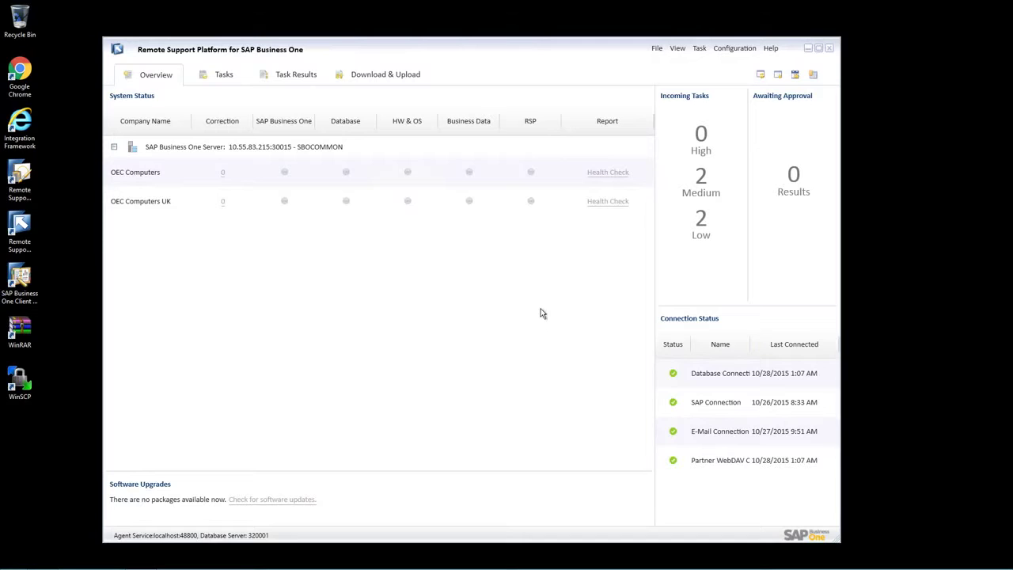
Step: Pick the System Status Report task from Active Tasks and start a run
click(221, 77)
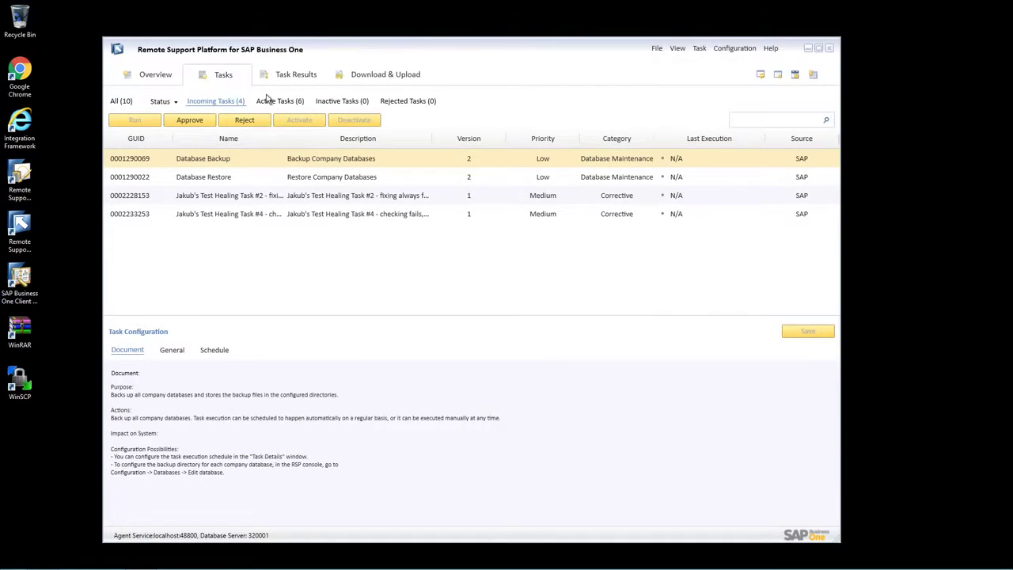
click(271, 102)
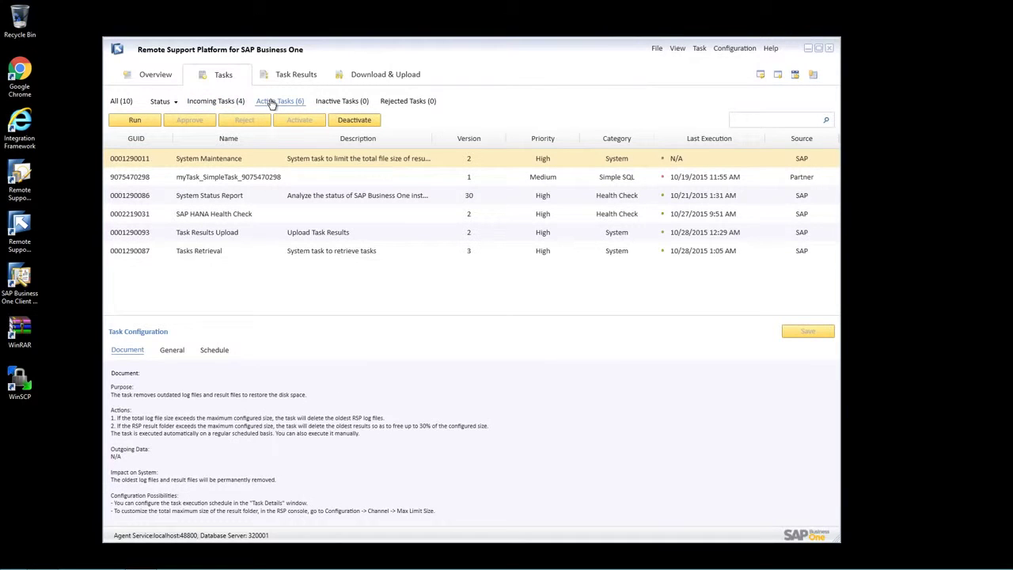
click(257, 202)
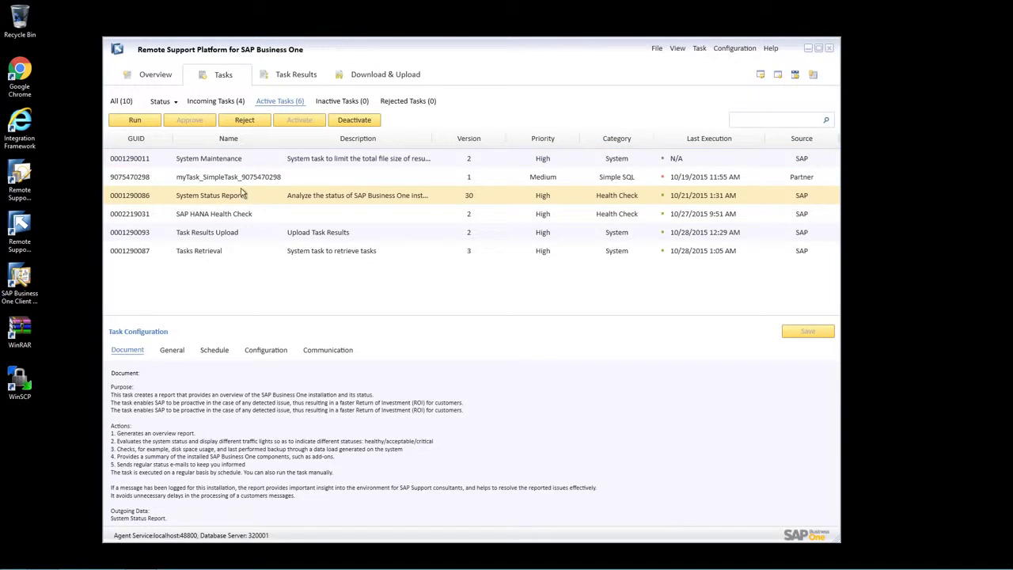
click(145, 124)
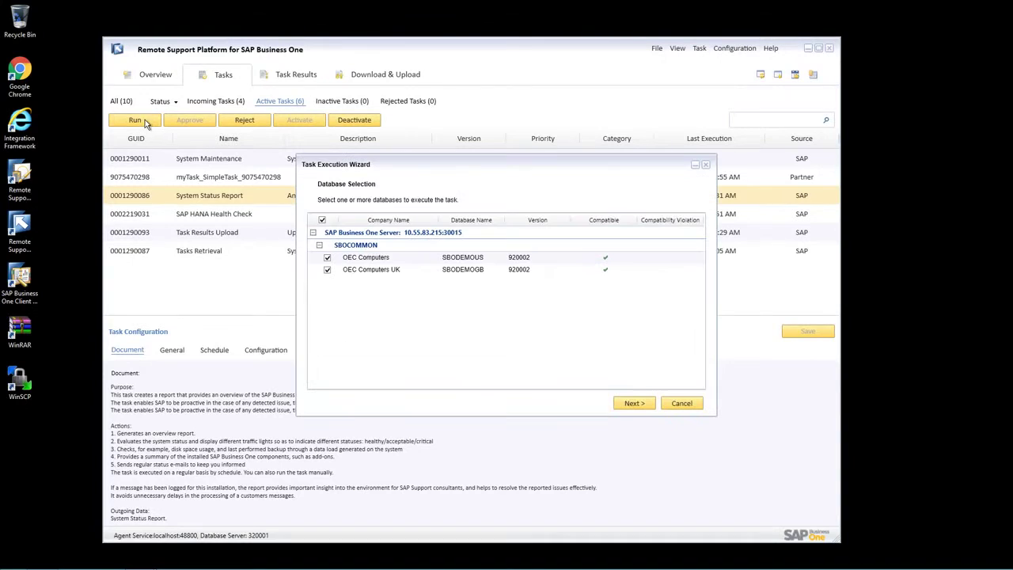
Step: Exclude OEC Computers so the report runs only on OEC Computers UK, and finish
click(346, 258)
click(327, 258)
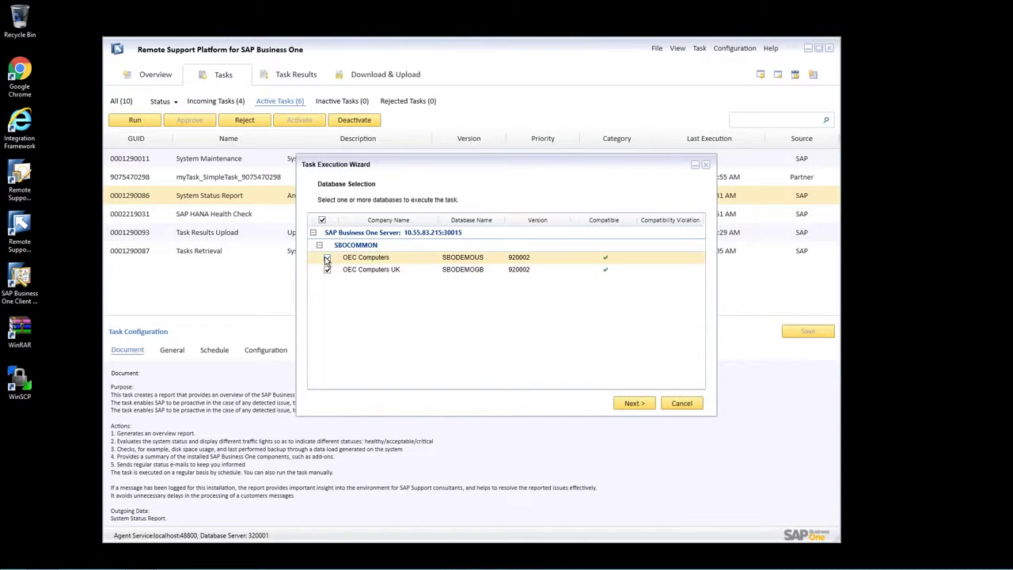
click(326, 259)
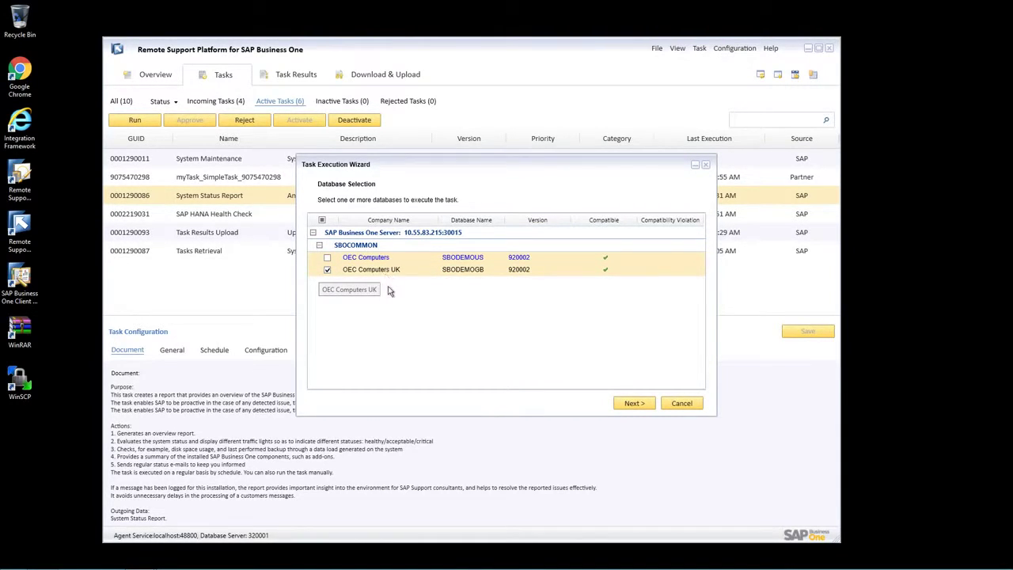
click(633, 403)
click(637, 404)
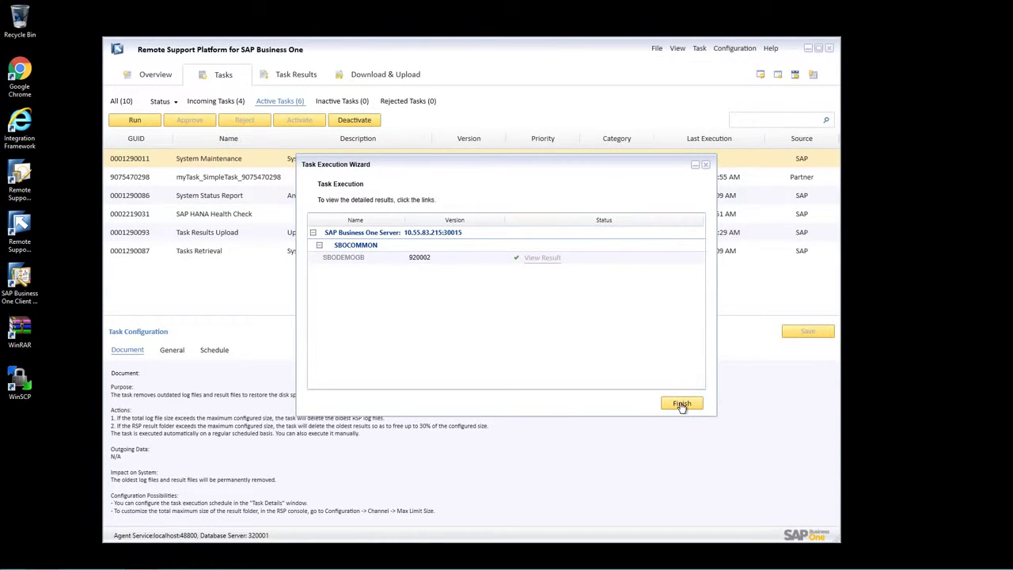
click(682, 404)
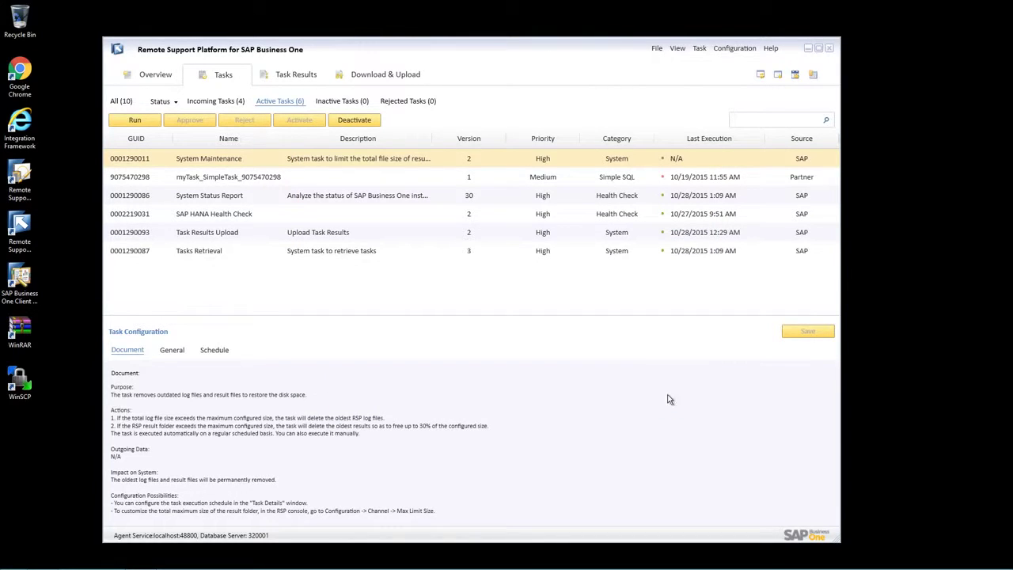
Step: Upload the awaiting System Status Report result and view the Uploaded (4) results list
click(298, 78)
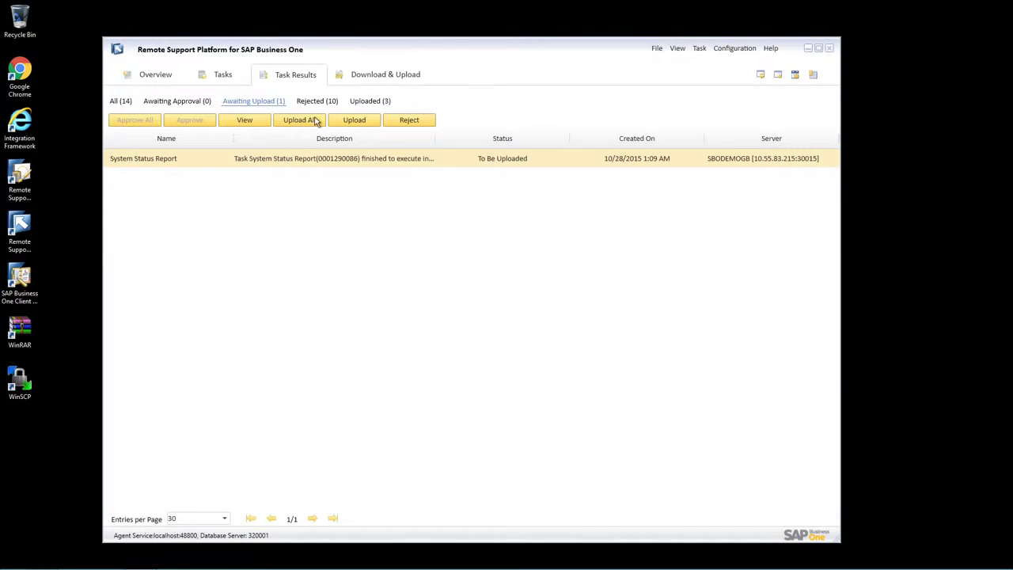
click(356, 123)
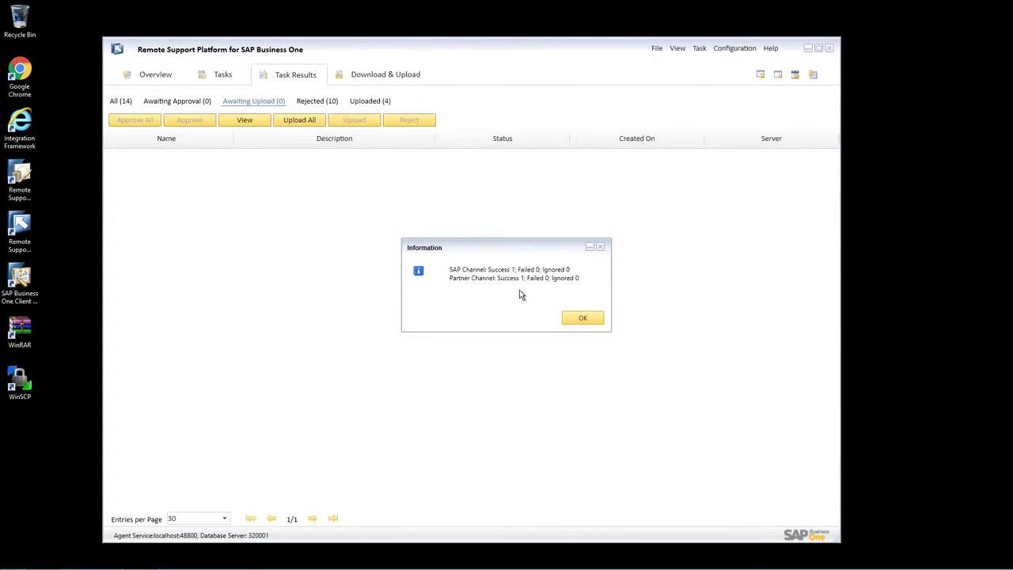
click(583, 320)
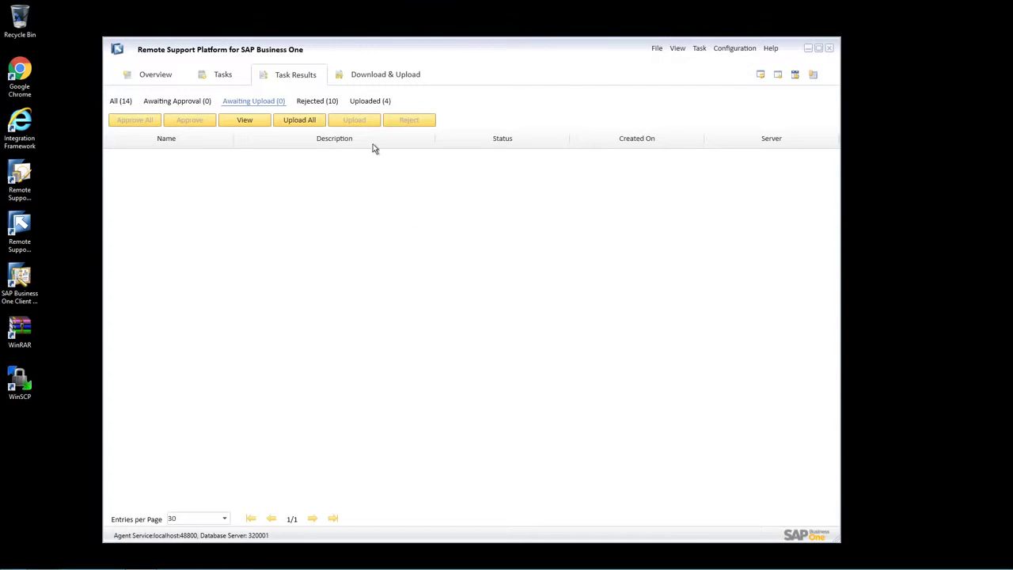
click(372, 102)
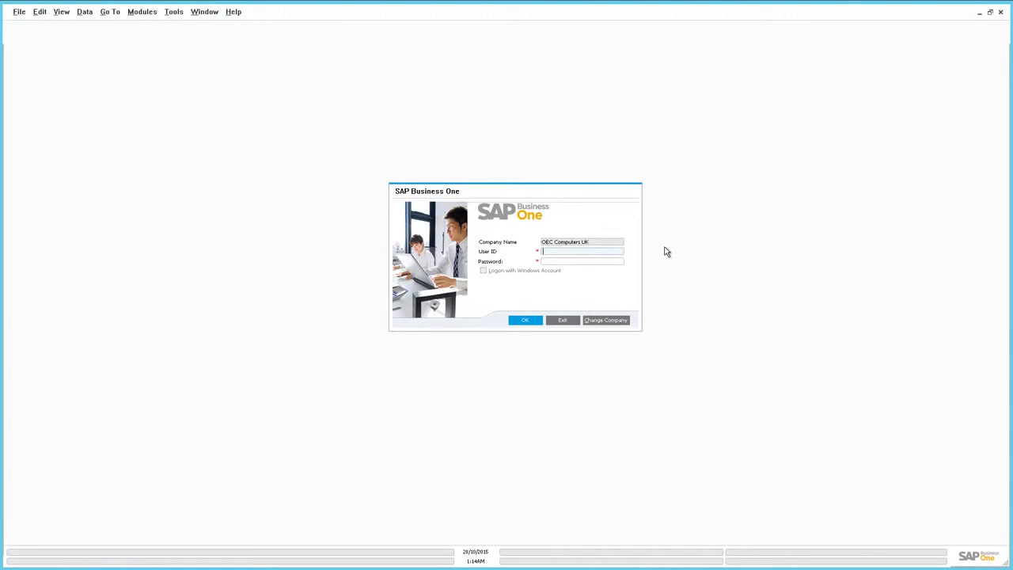
Step: Log on to OEC Computers UK with user ID Support and its password
text(Support)
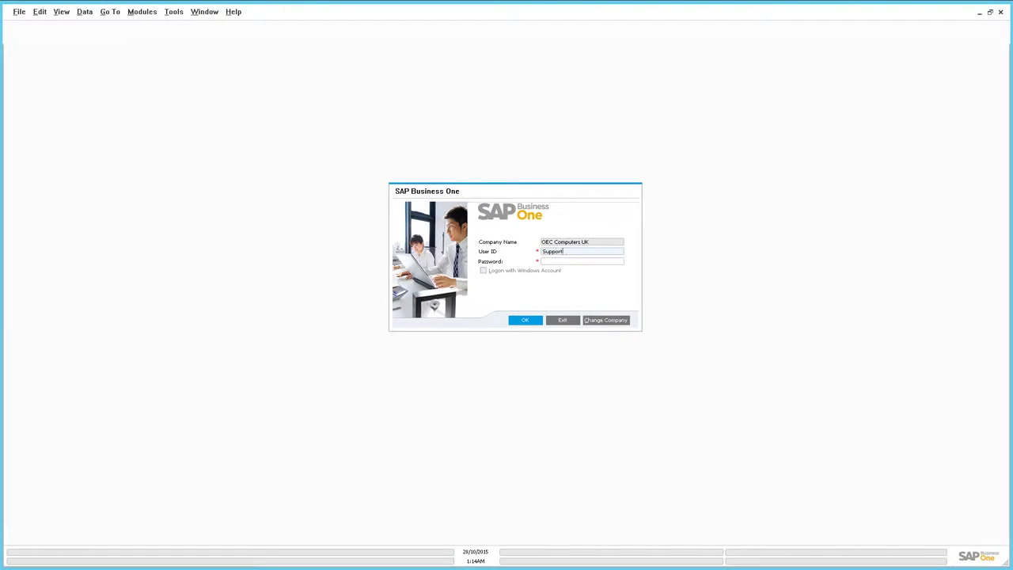
click(614, 260)
text(1234)
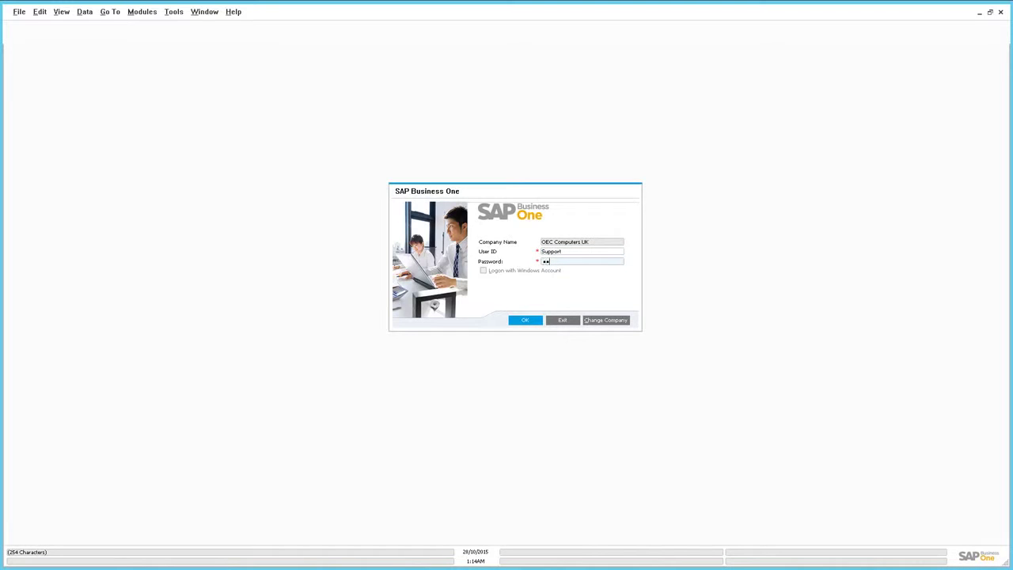
key(Return)
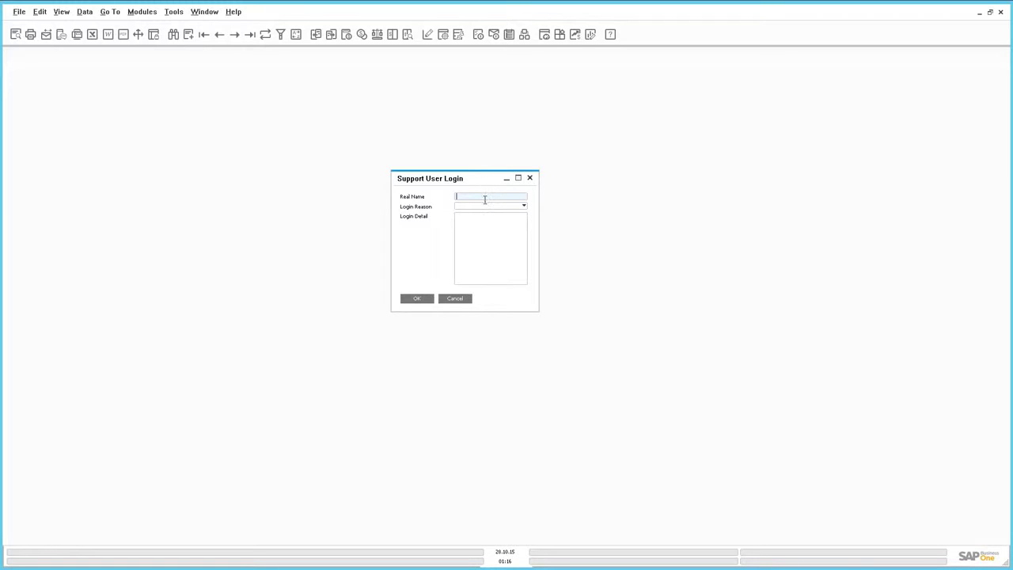
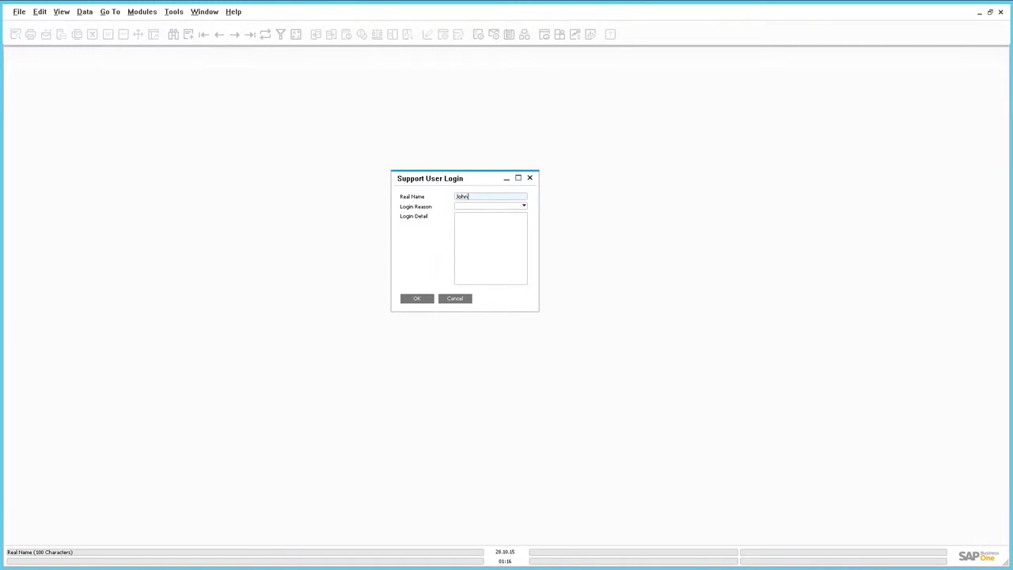
Step: Enter the support person's real name, choose login reason Consulting, confirm, and dismiss the licence message
click(486, 207)
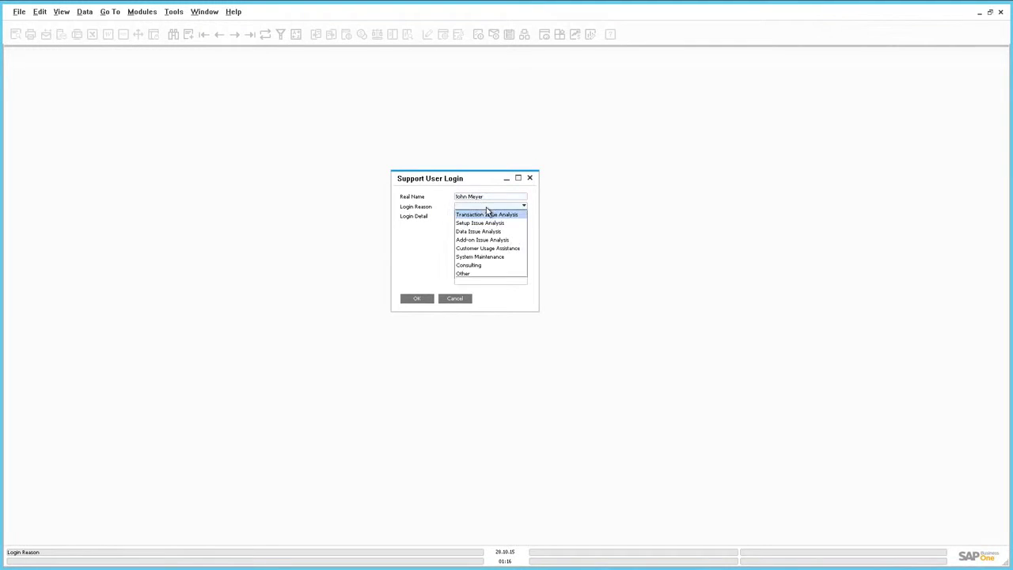
click(480, 267)
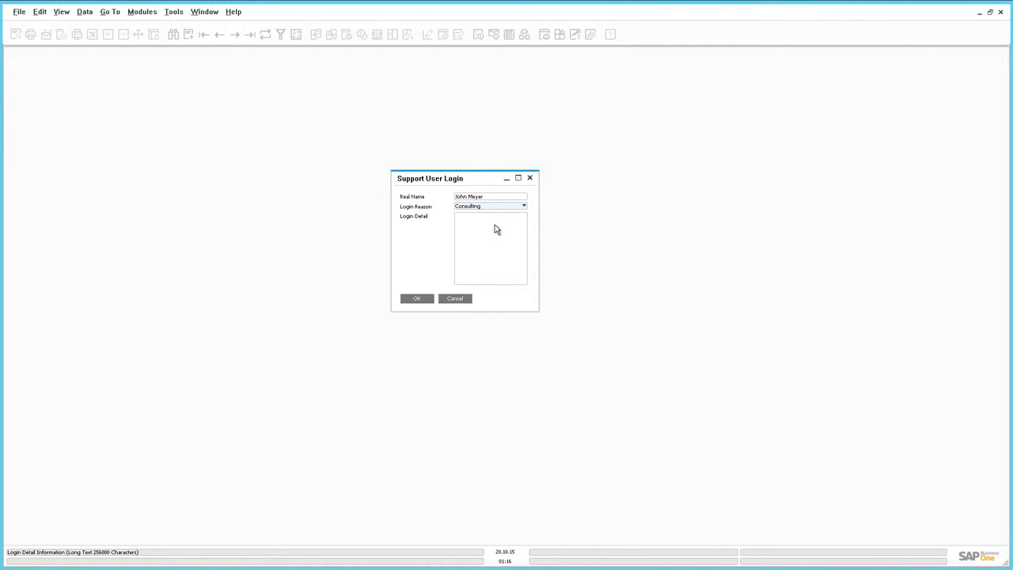
click(417, 299)
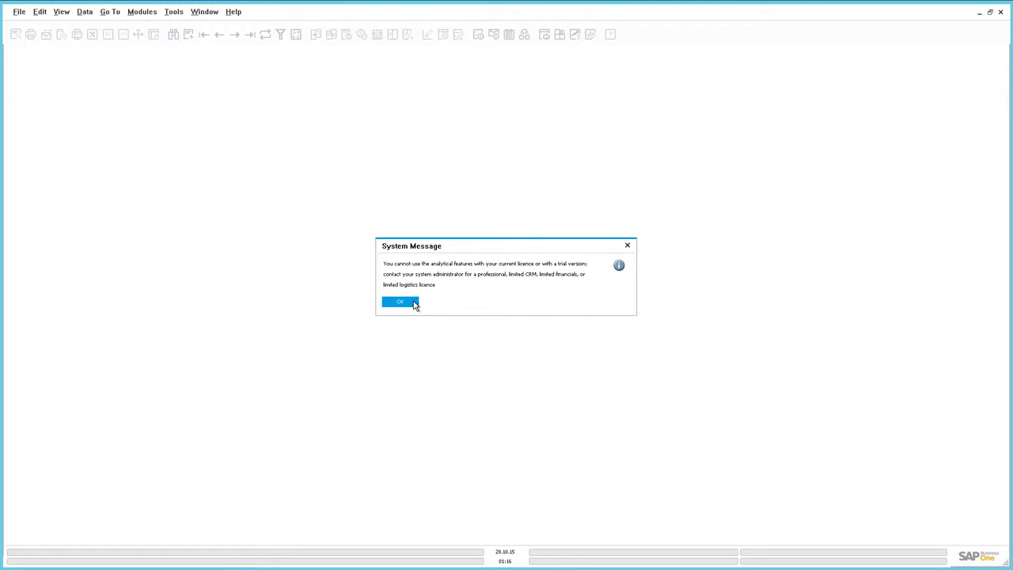
click(411, 304)
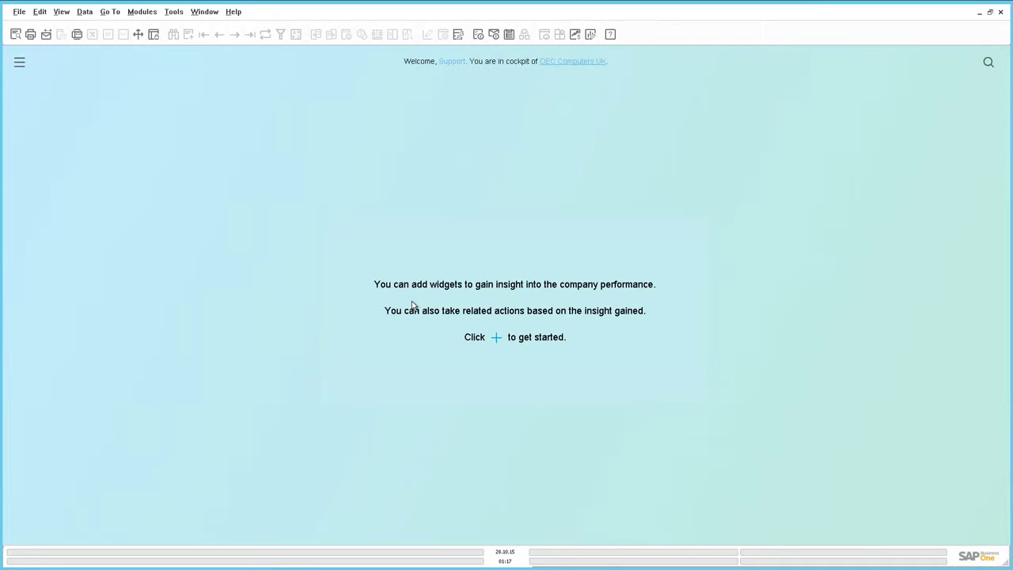
Step: Open Administration > Setup > General > Users and search for user code Support
click(150, 12)
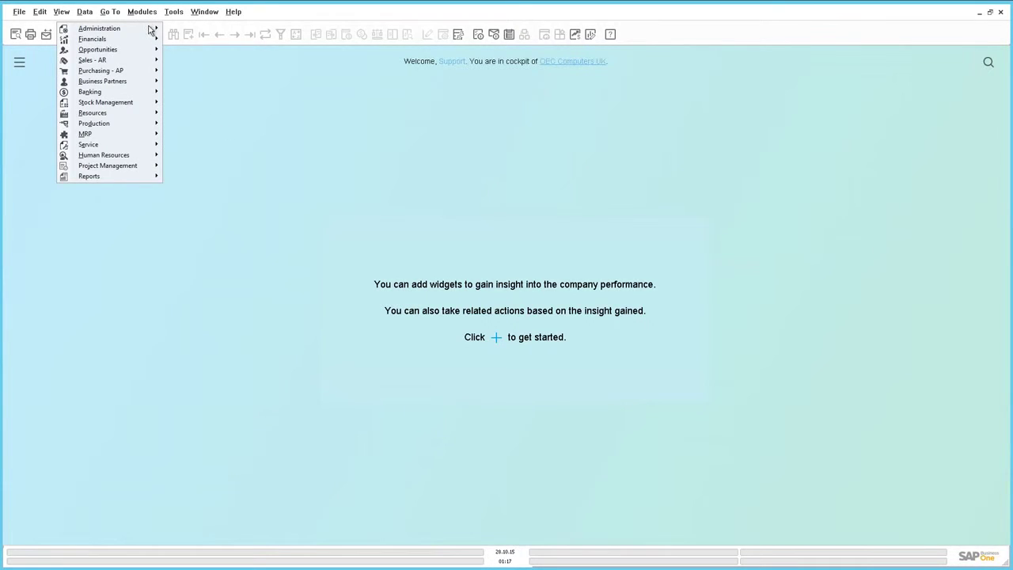
mouse_move(147, 35)
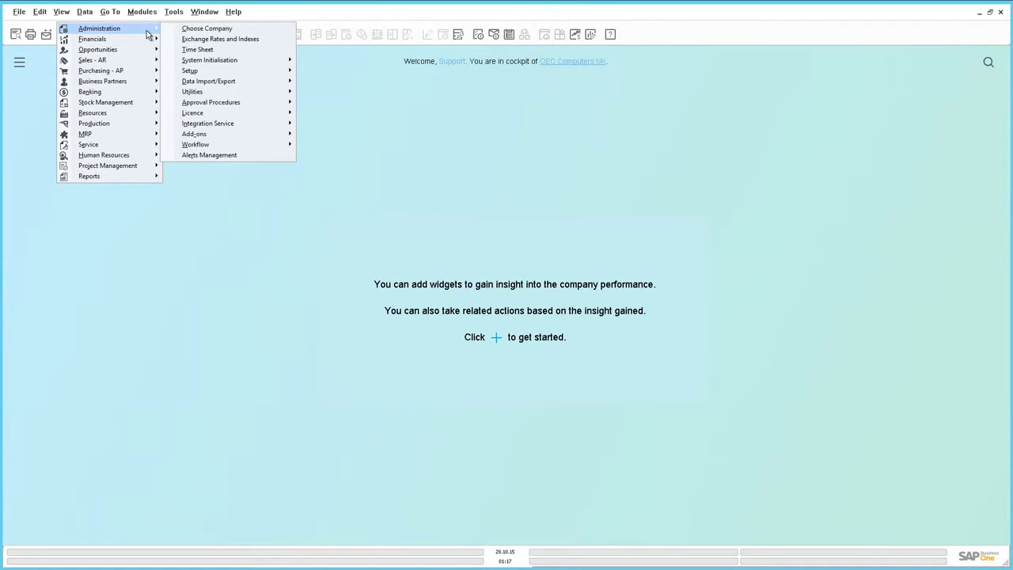
mouse_move(228, 77)
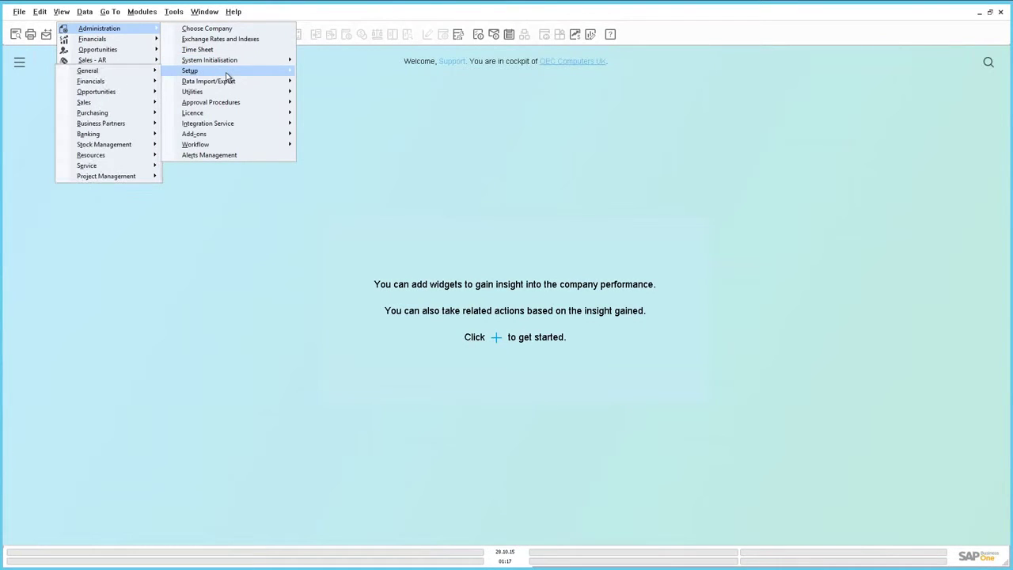
mouse_move(143, 73)
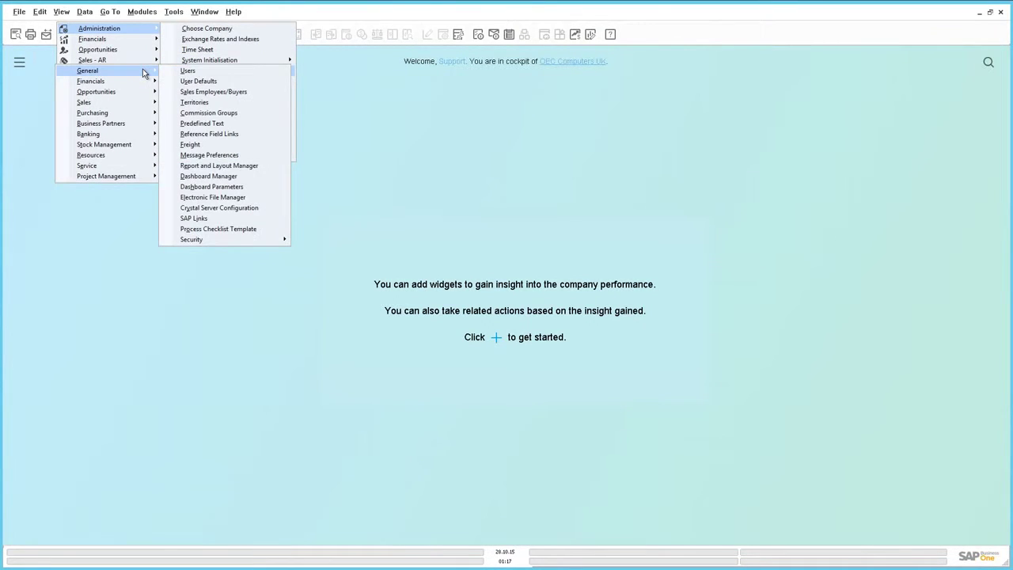
click(189, 72)
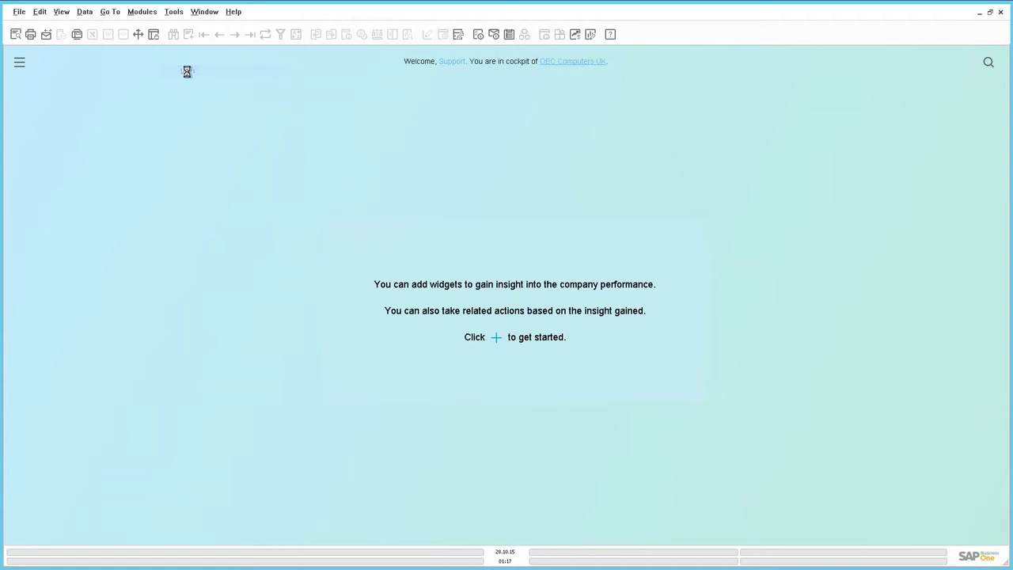
key(ctrl+f)
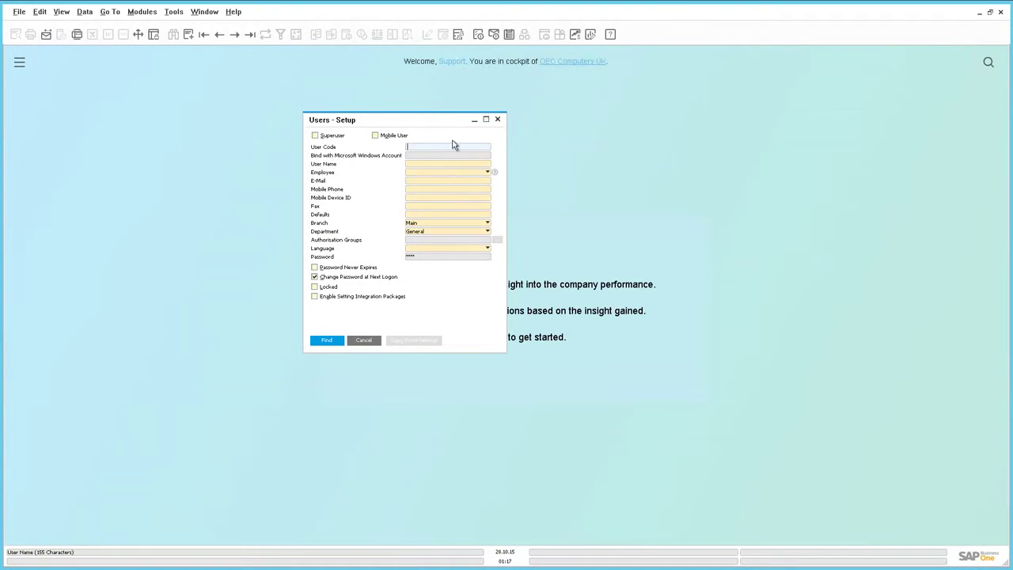
text(Support)
key(Return)
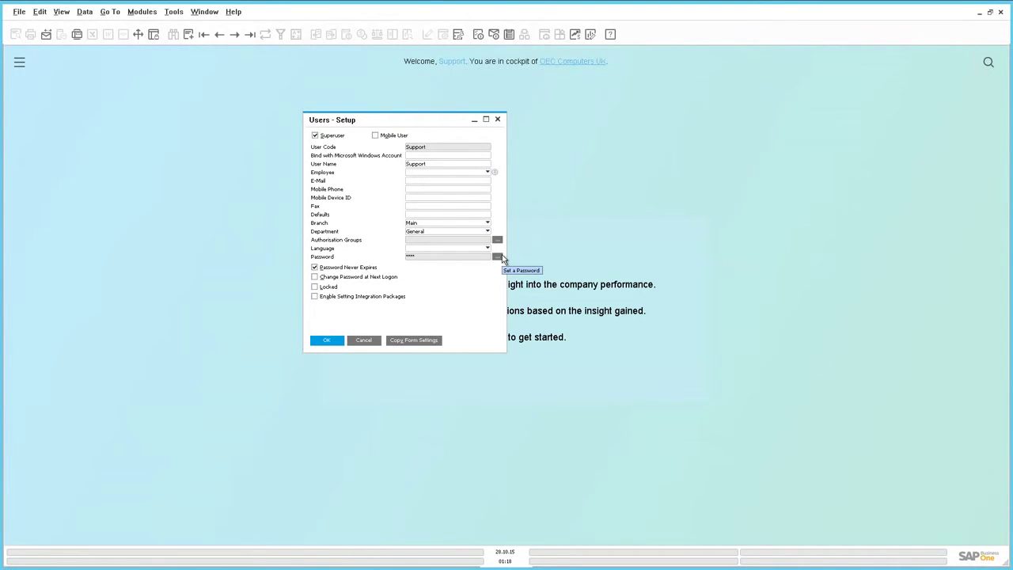
click(142, 12)
mouse_move(148, 30)
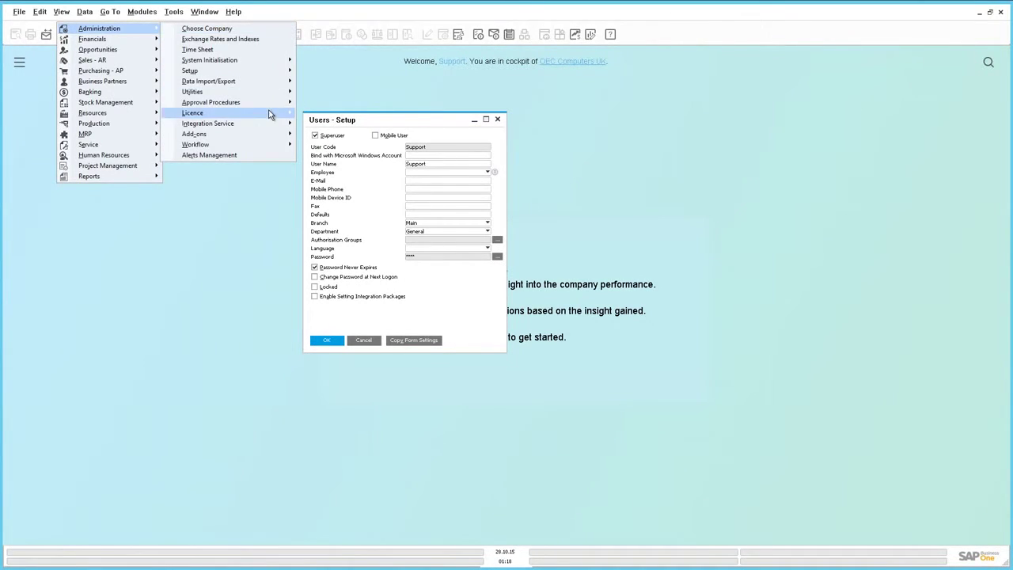
mouse_move(269, 114)
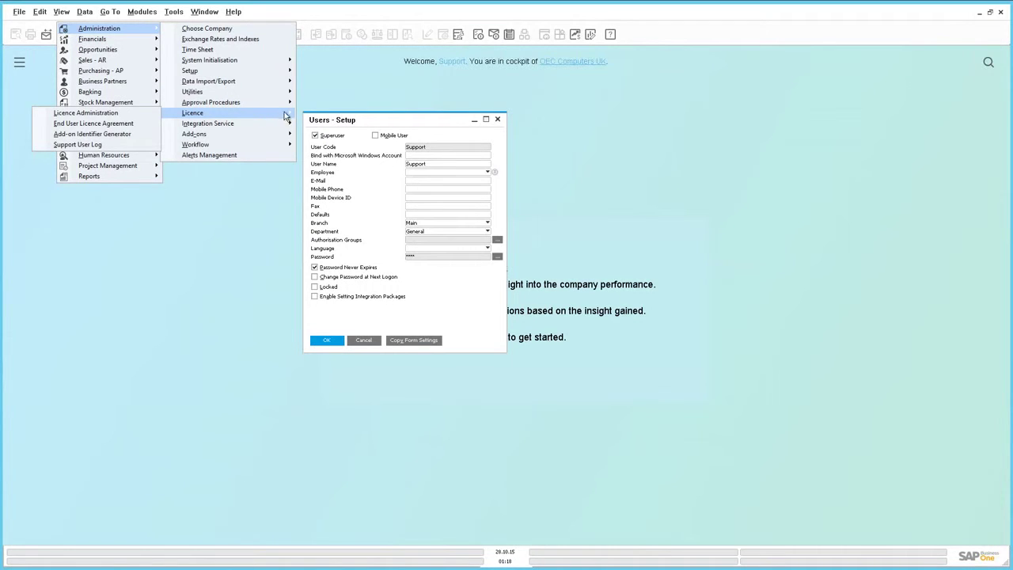
click(160, 115)
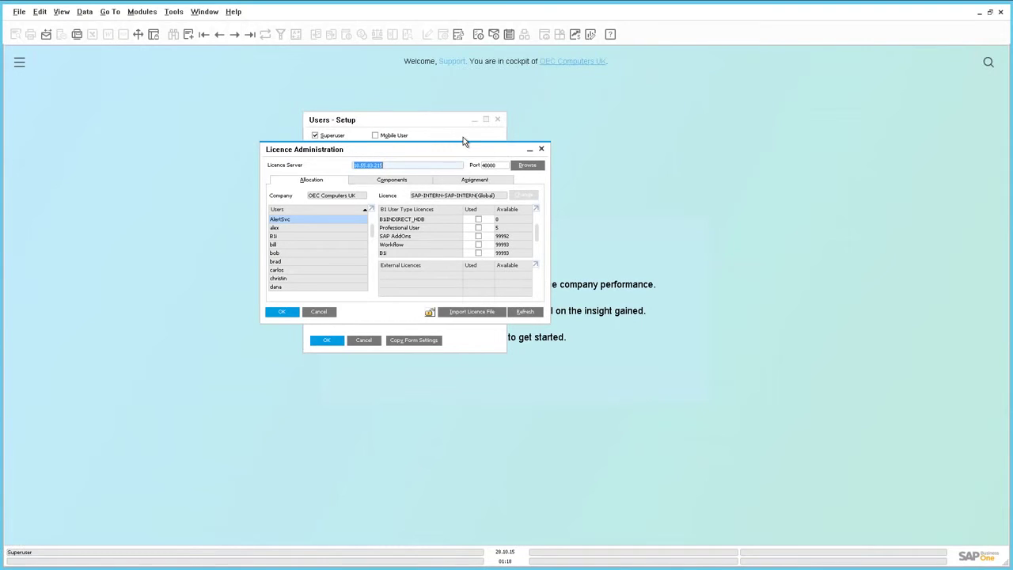
drag(483, 148, 503, 135)
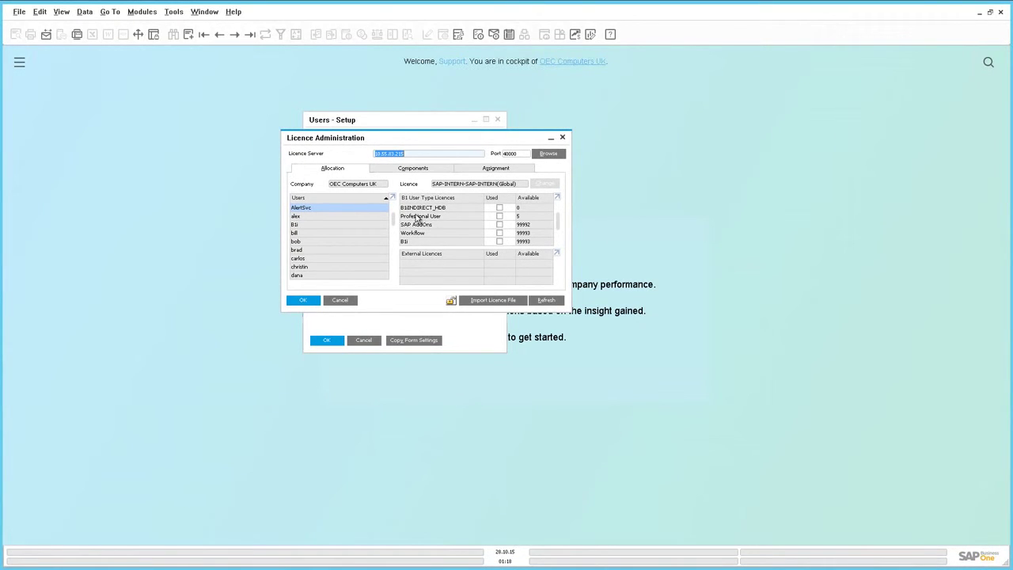
drag(395, 215, 397, 283)
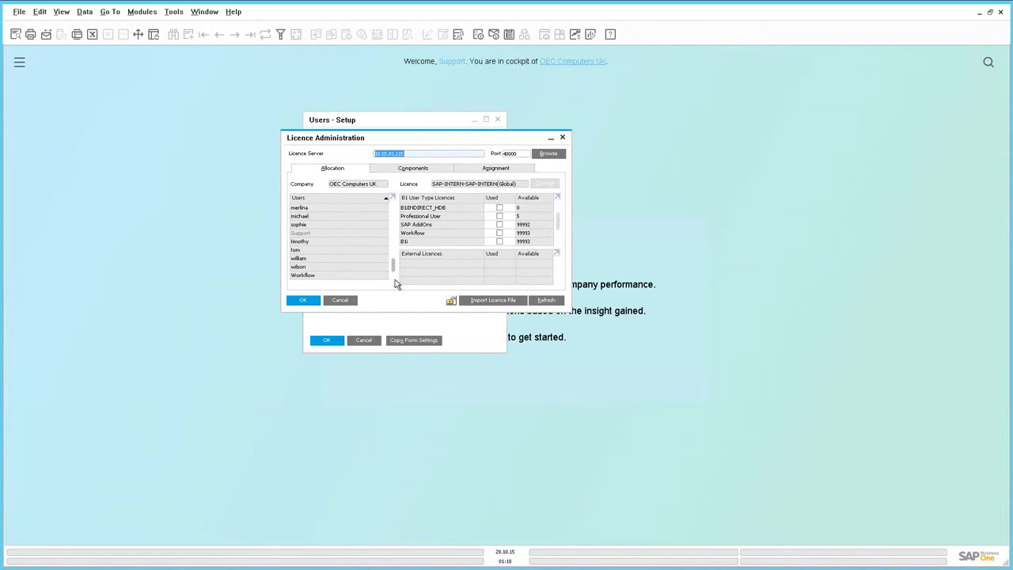
click(367, 232)
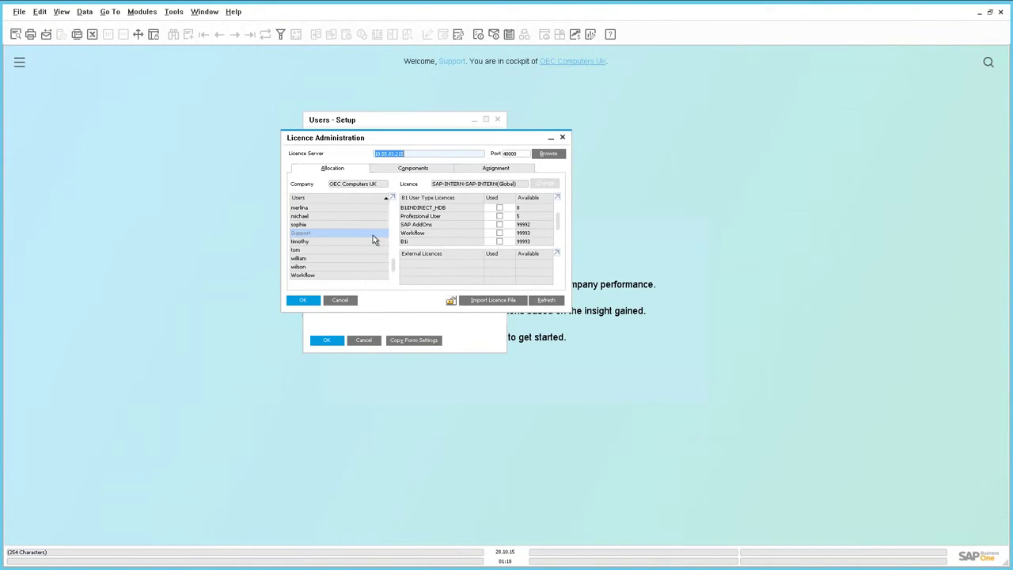
click(564, 139)
Step: Close Users - Setup, open Administration > Licence > Support User Log, and scroll across its columns
click(498, 120)
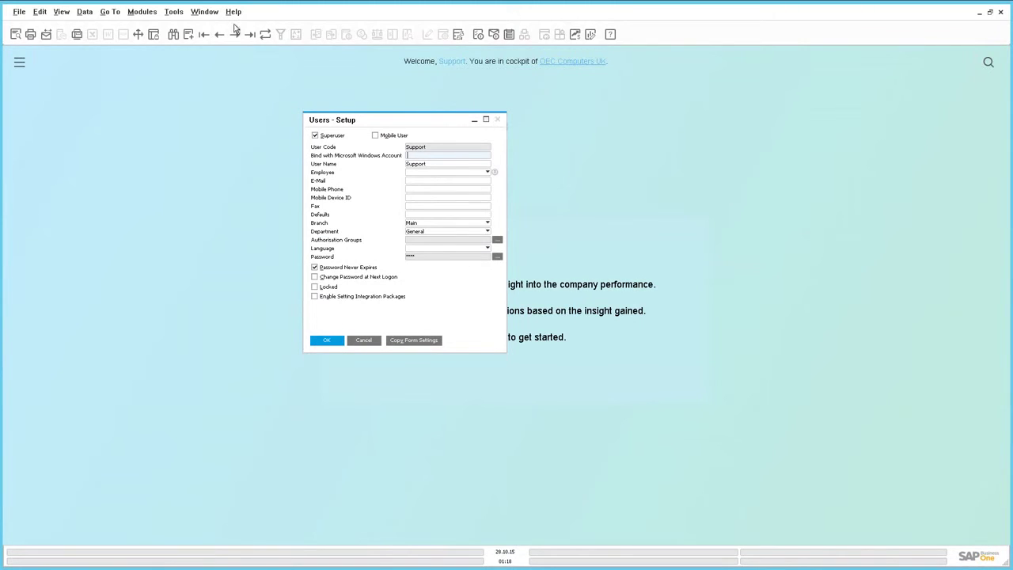
click(136, 12)
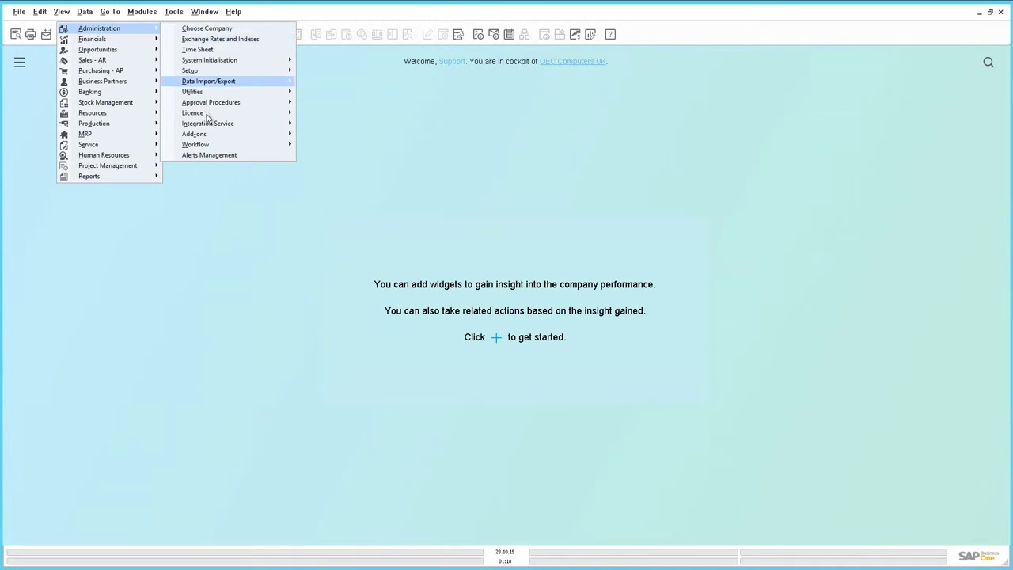
mouse_move(209, 117)
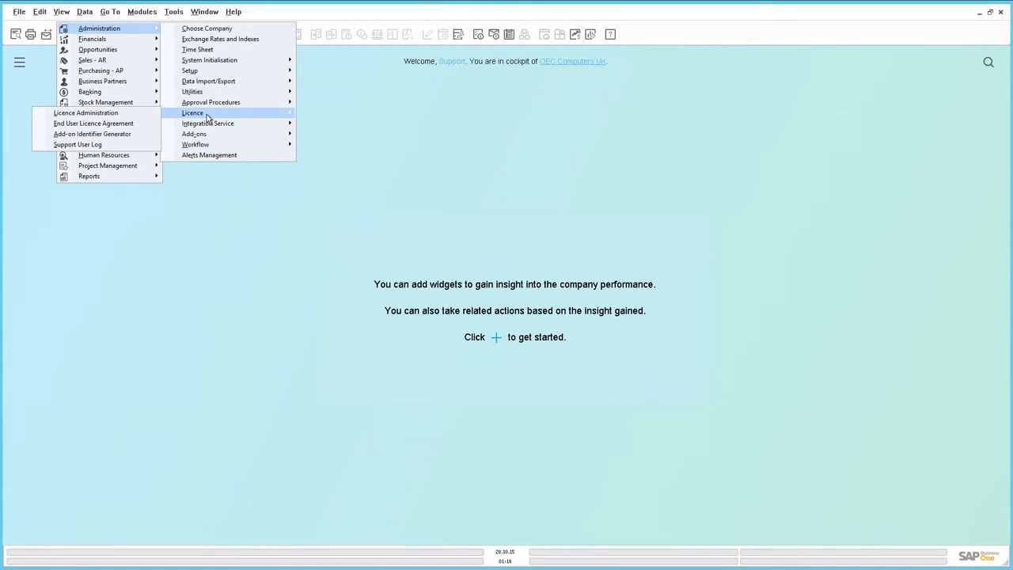
click(138, 145)
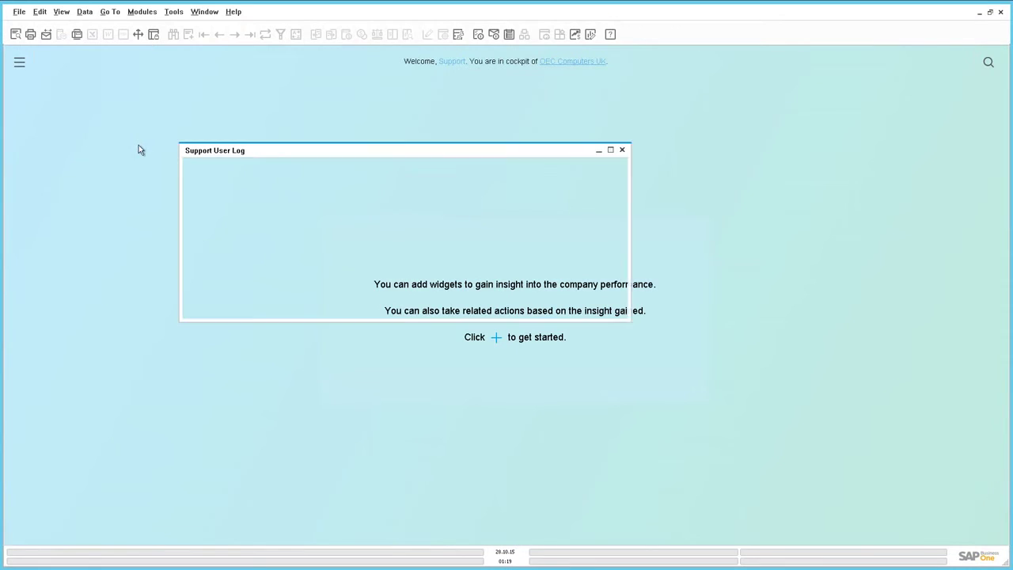
drag(364, 154, 389, 148)
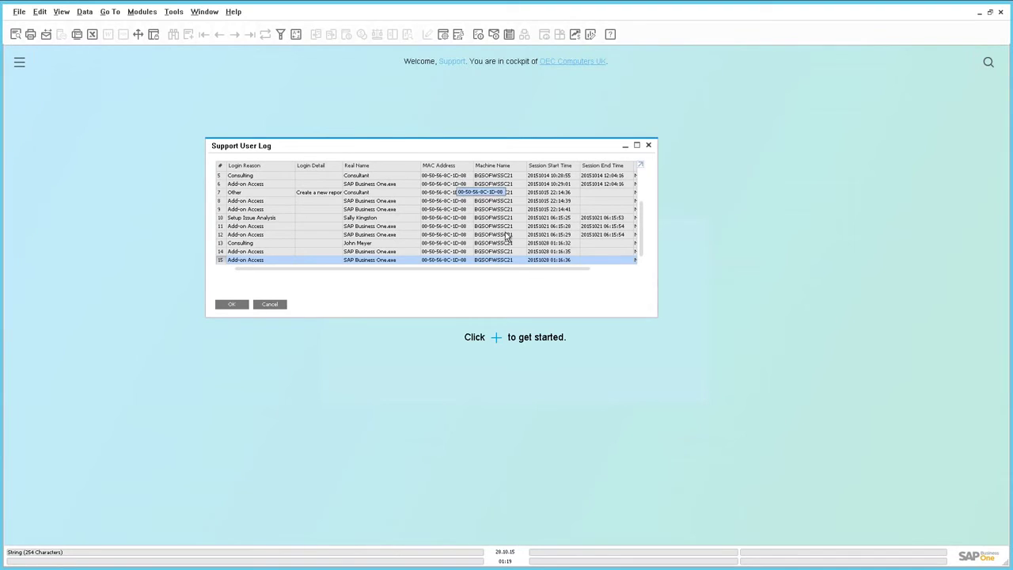
drag(559, 270, 606, 275)
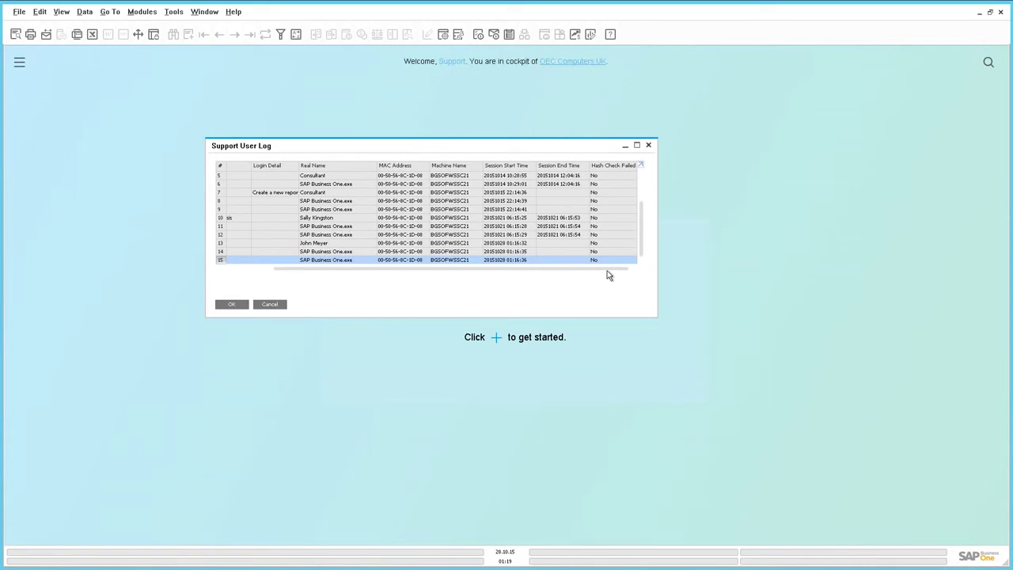
drag(570, 276, 333, 242)
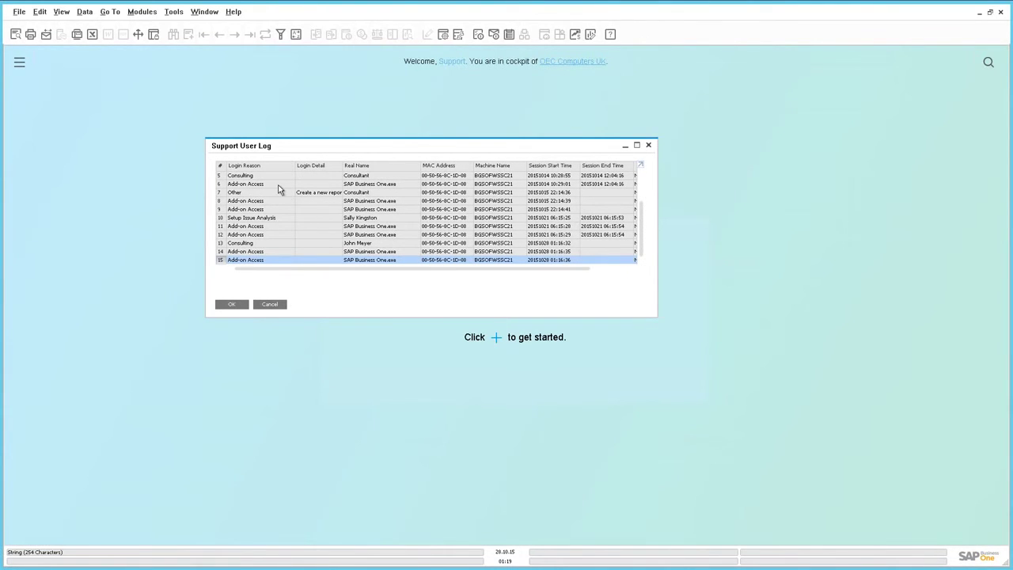